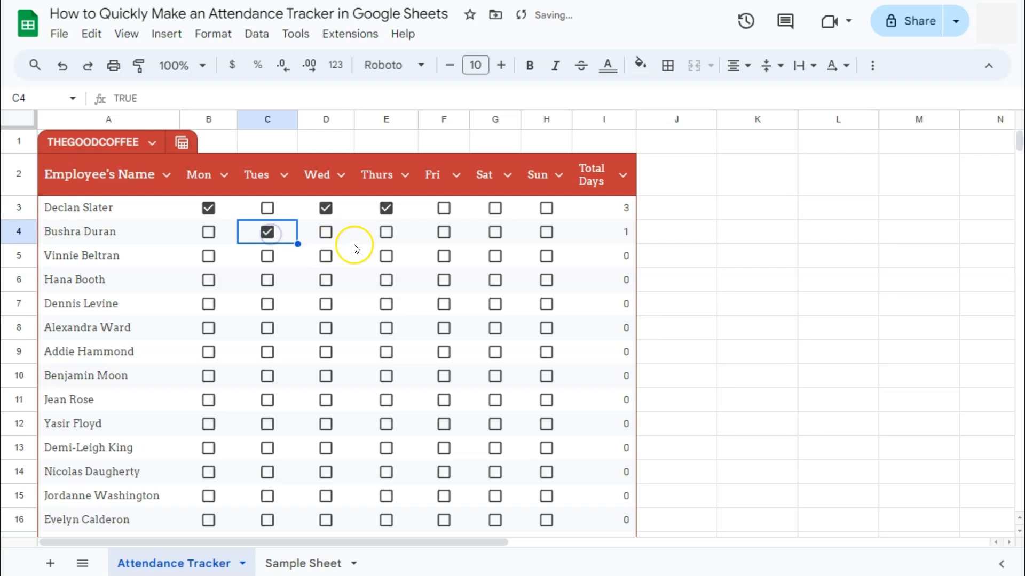
Mark Thurs and Fri attendance for the employee in row 4, and inspect the Total Days cells I3 to I5
left_click(385, 232)
left_click(444, 233)
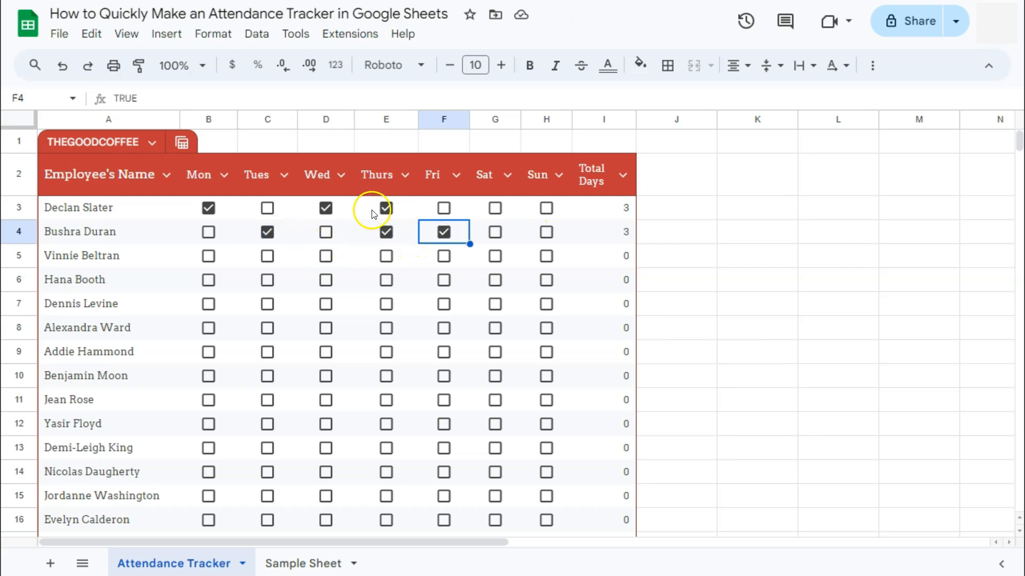
left_click(613, 208)
left_click(615, 234)
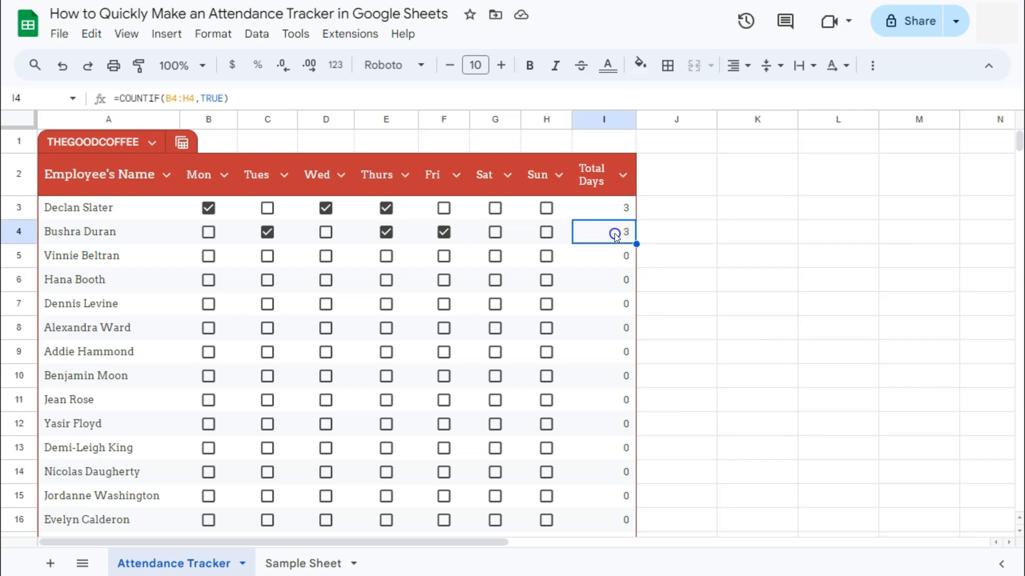
left_click(613, 255)
Mark Wed and Fri attendance for the employee in row 5
left_click(444, 256)
key("Left")
key("Left")
key("space")
left_click(681, 277)
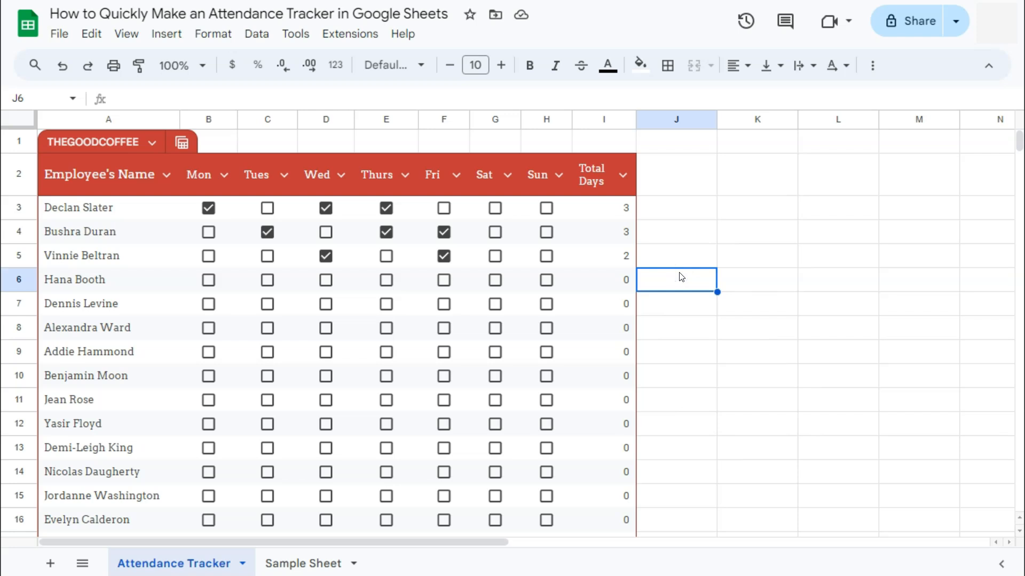
In the Sample Sheet, convert the range A2:I19, including its headers, to a table
left_click(299, 564)
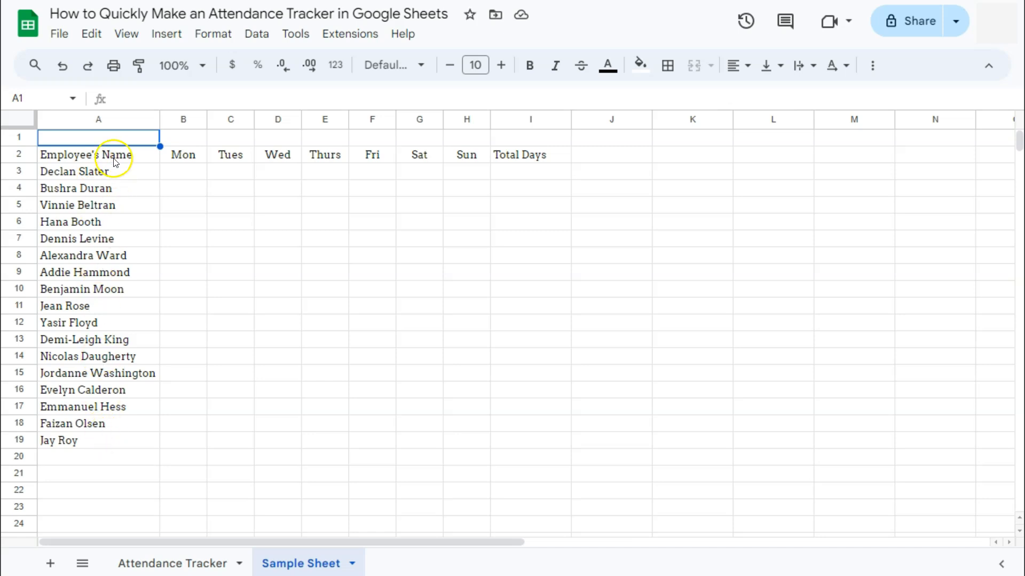
left_click_drag(192, 160, 454, 163)
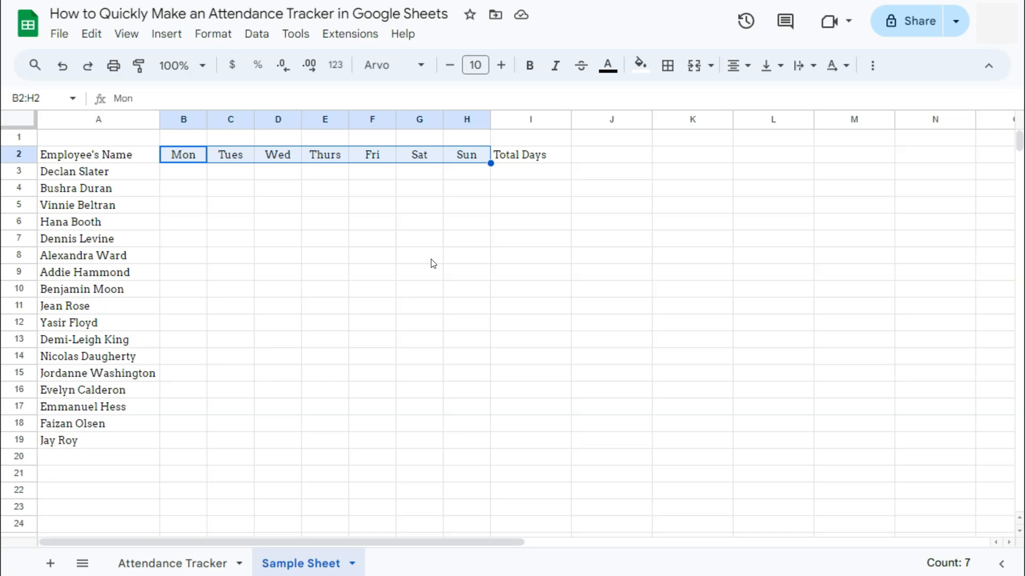
left_click_drag(126, 155, 552, 443)
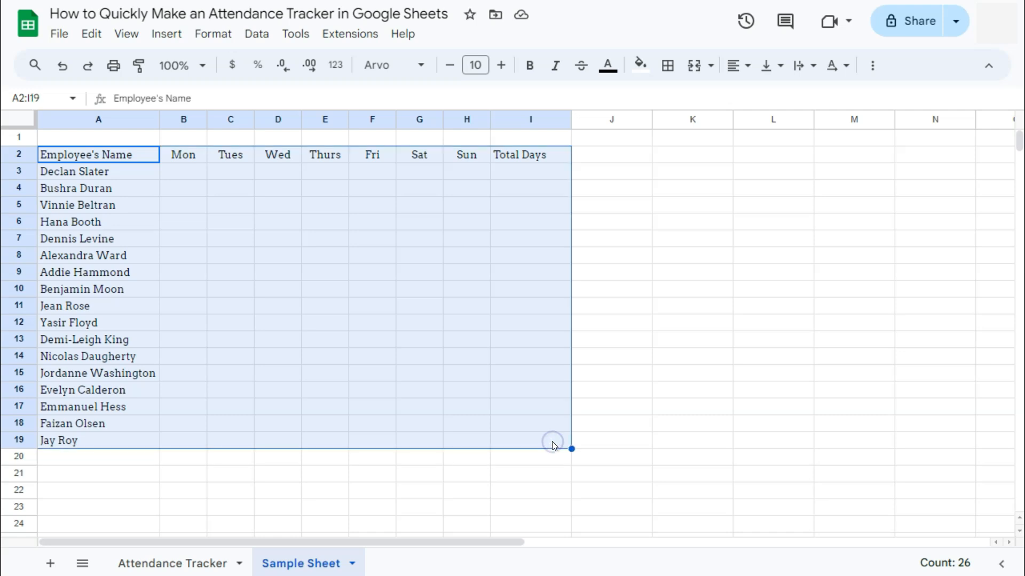
left_click(207, 35)
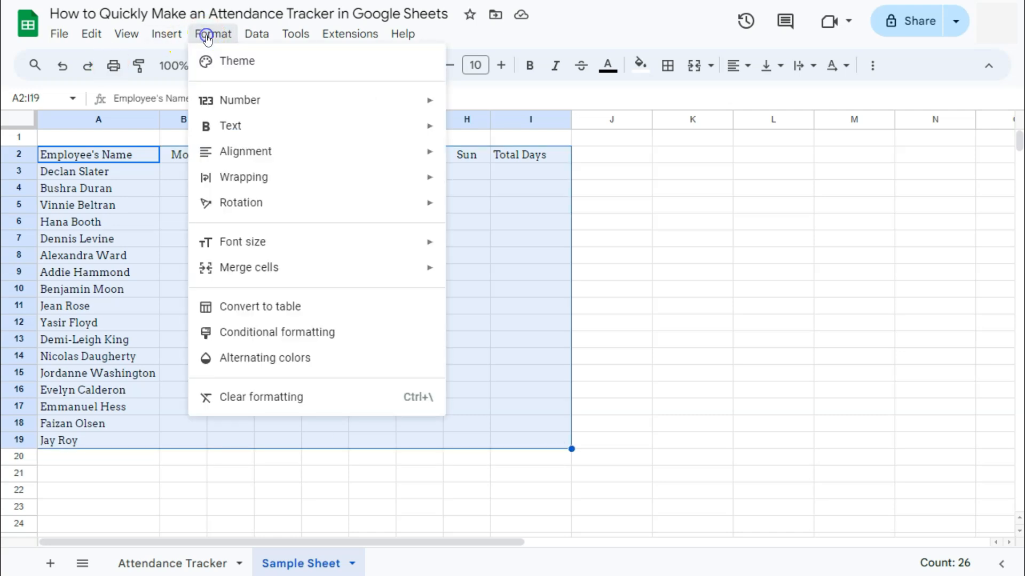
left_click(250, 307)
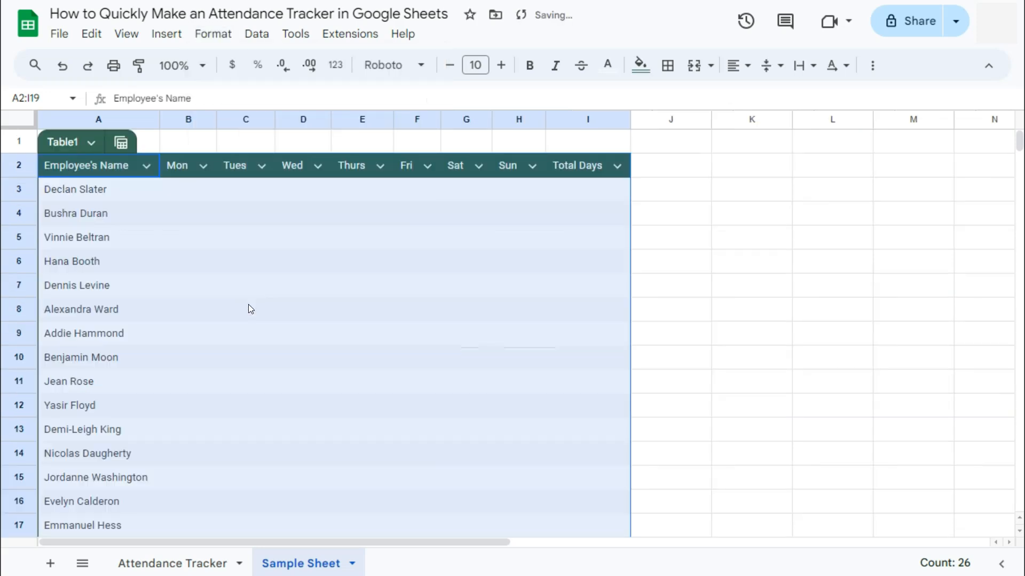
Compare with the finished Attendance Tracker sheet, and look over the Sample Sheet table's name and day column headers
left_click(174, 565)
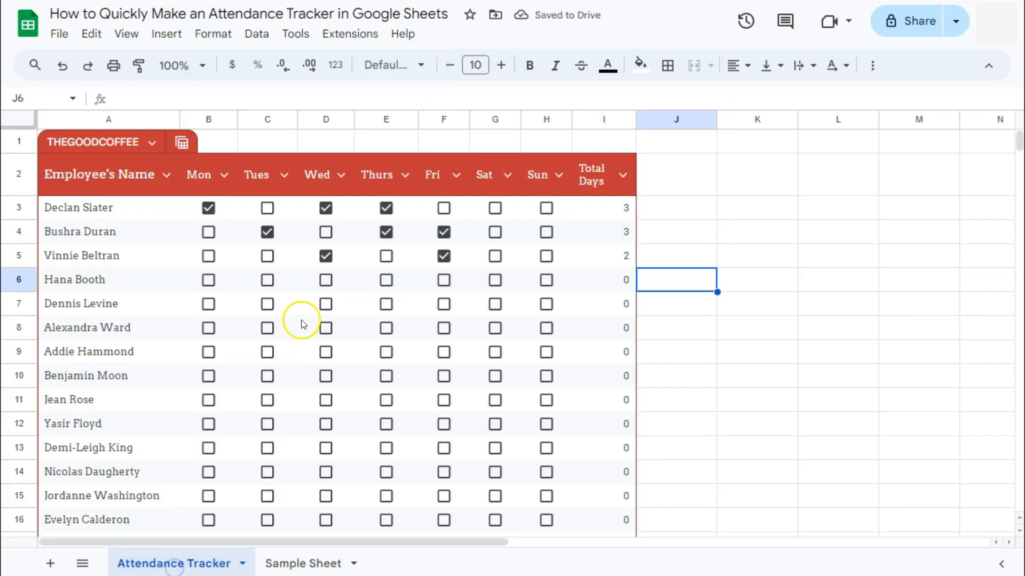
left_click(313, 565)
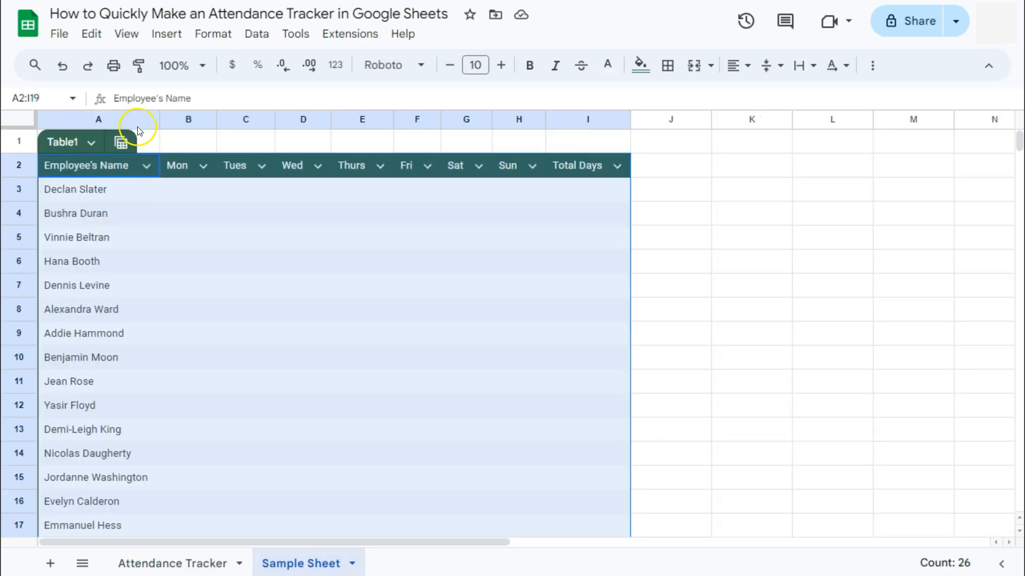
left_click(65, 142)
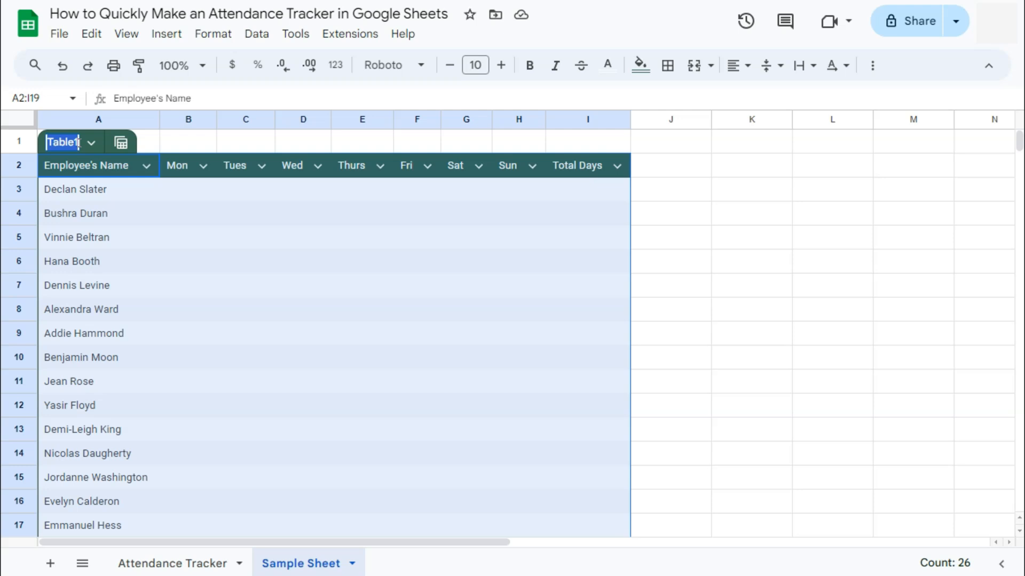
left_click(185, 166)
left_click(230, 167)
left_click(296, 167)
left_click(419, 168)
left_click(464, 168)
left_click(507, 168)
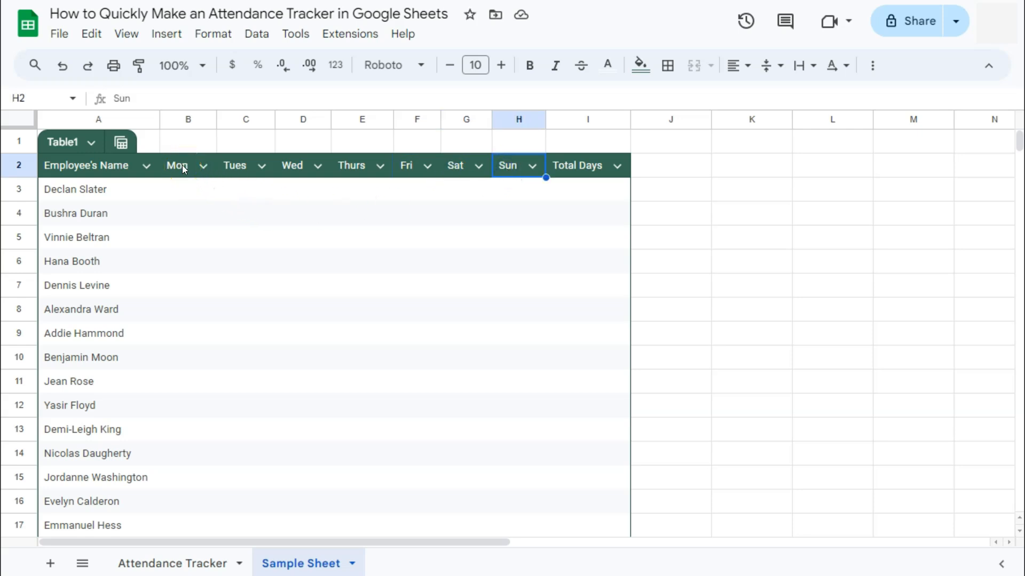
Set the column type of the Mon and Tues columns to Checkbox
left_click(202, 166)
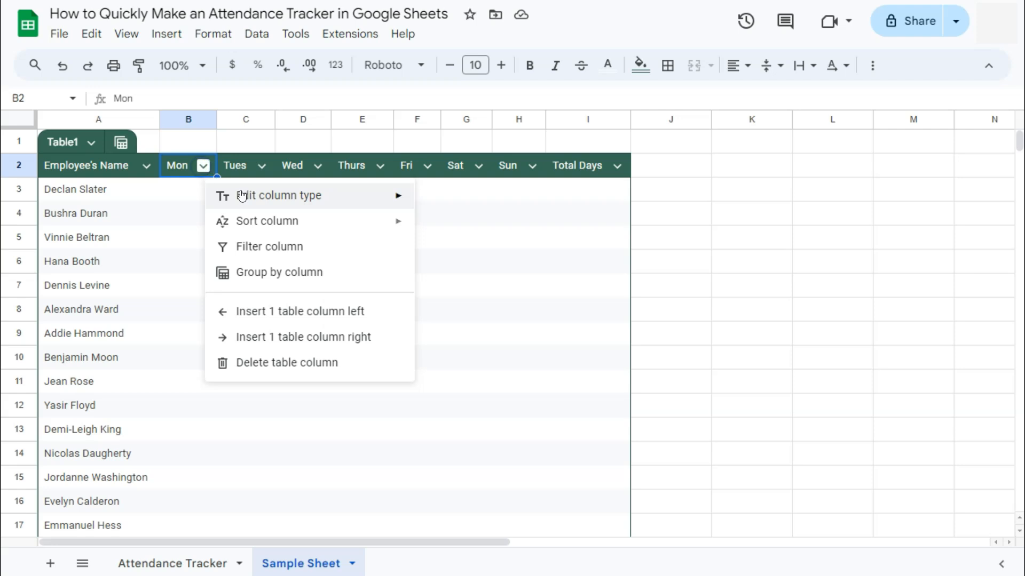
mouse_move(222, 195)
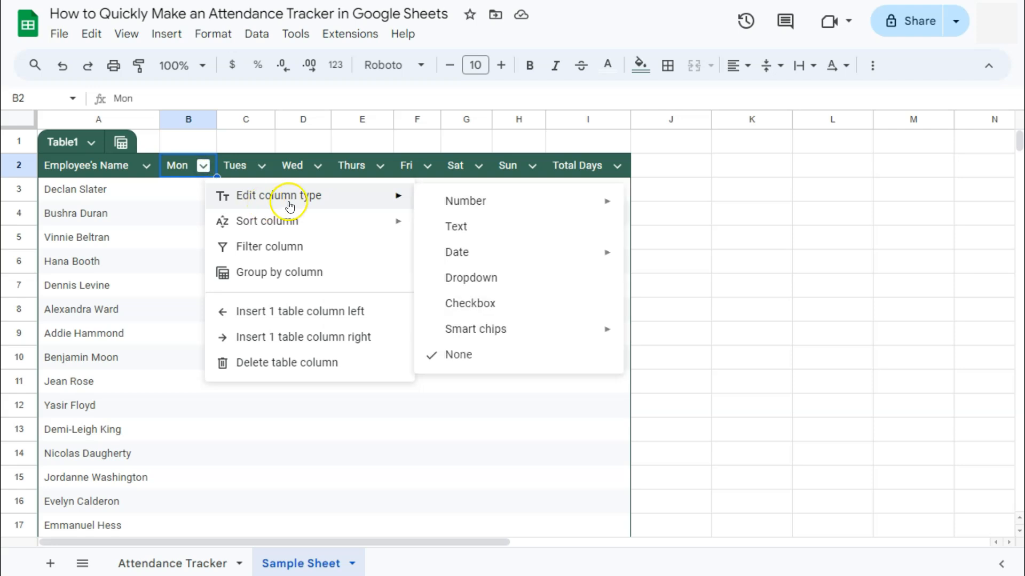
left_click(457, 303)
left_click(257, 165)
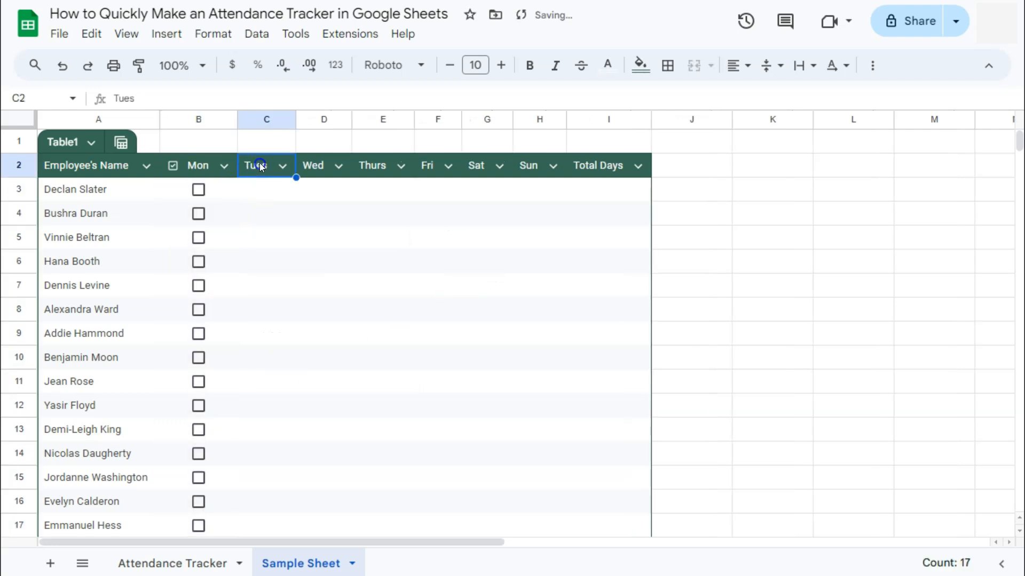
left_click(282, 166)
mouse_move(425, 199)
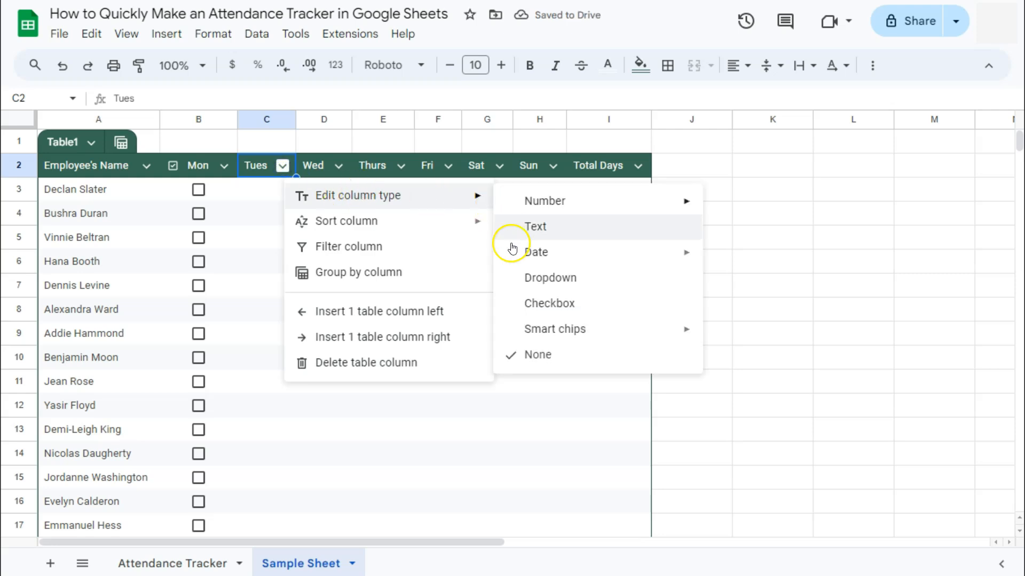
left_click(528, 302)
Set the column type of the Wed and Thurs columns to Checkbox
left_click(359, 166)
left_click(598, 302)
left_click(442, 166)
mouse_move(574, 200)
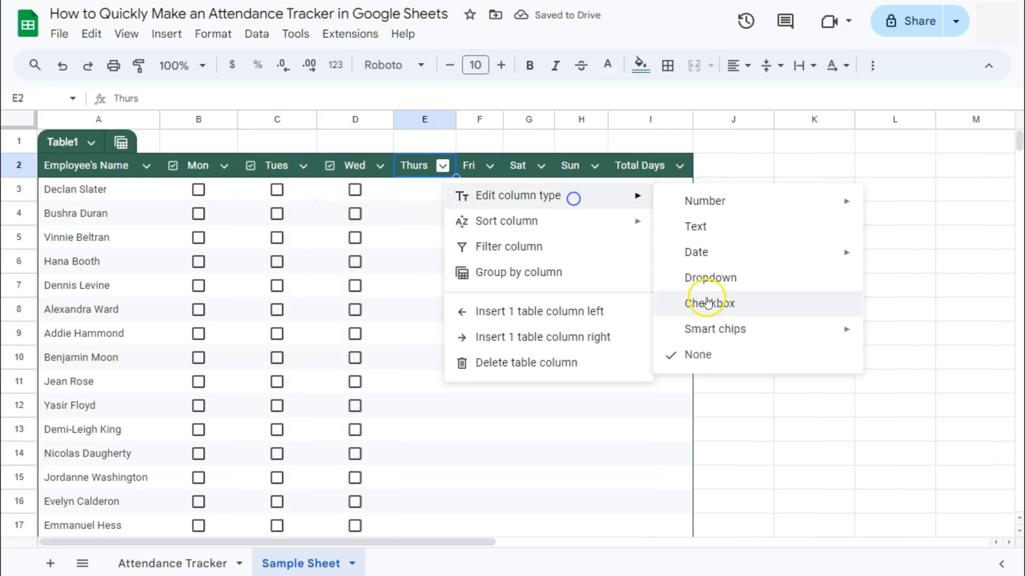
left_click(712, 300)
Set the column type of the Fri, Sat and Sun columns to Checkbox
left_click(505, 165)
mouse_move(616, 201)
left_click(758, 305)
left_click(557, 166)
left_click(575, 166)
mouse_move(783, 199)
left_click(842, 302)
left_click(630, 166)
left_click(639, 166)
mouse_move(732, 194)
left_click(487, 303)
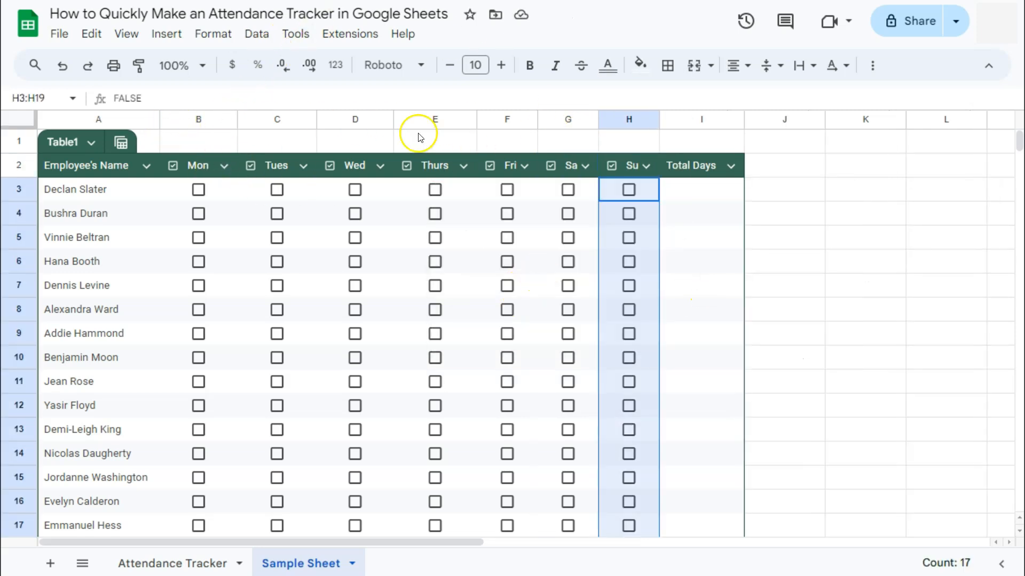
Adjust the widths of day columns B to H, narrowing Mon through Fri slightly and widening Sat and Sun to fit their headers
left_click(218, 122)
left_click_drag(238, 119, 230, 124)
left_click_drag(311, 123, 293, 124)
left_click_drag(293, 124, 305, 123)
left_click_drag(381, 125, 368, 125)
left_click_drag(369, 125, 373, 126)
left_click_drag(458, 125, 455, 125)
left_click_drag(517, 123, 580, 121)
left_click_drag(635, 122, 647, 121)
left_click(759, 196)
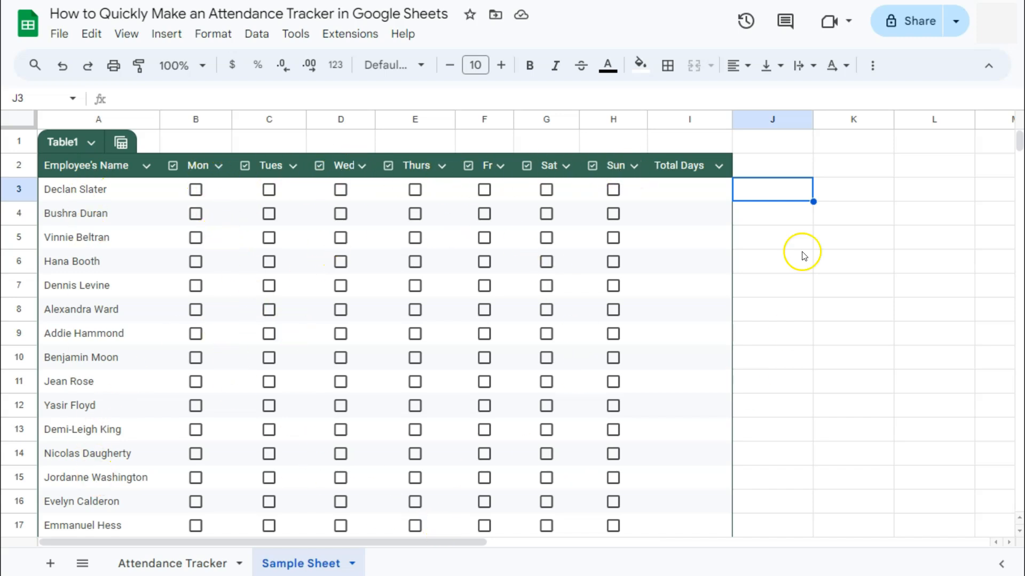
Select the Total Days cells I3:I19 and look over the range that needs attendance counts
left_click(688, 190)
left_click_drag(687, 190, 715, 412)
scroll(691, 497, "down", 3)
scroll(715, 412, "up", 3)
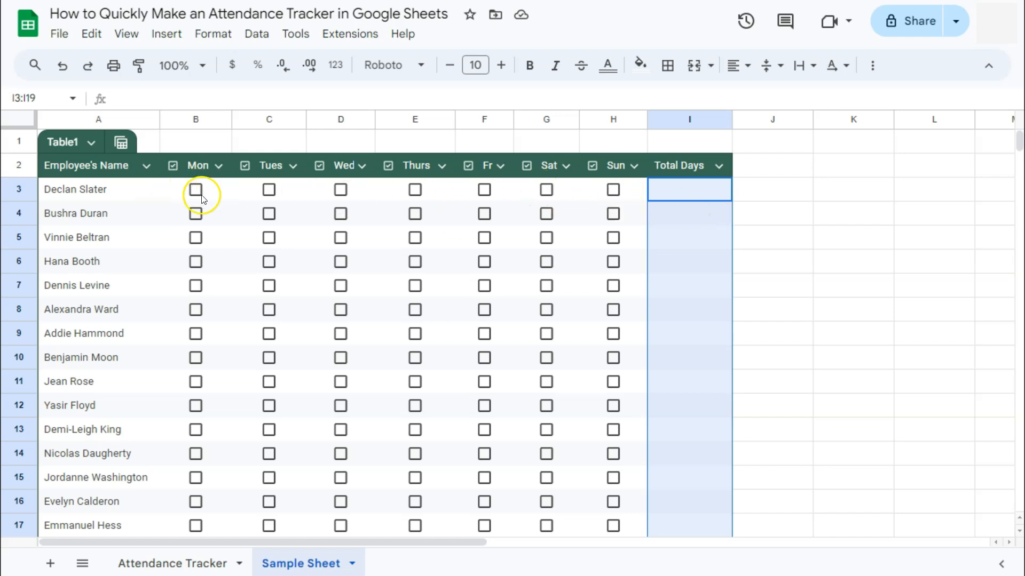
Enter the formula =COUNTIF(B3:H3,TRUE) in the first Total Days cell, I3
left_click(692, 189)
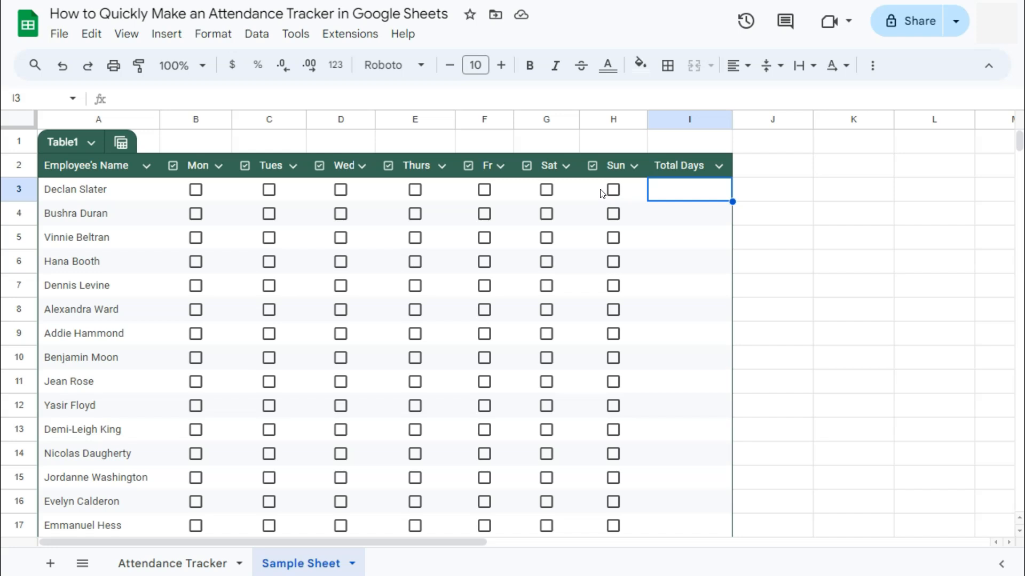
type("=coun")
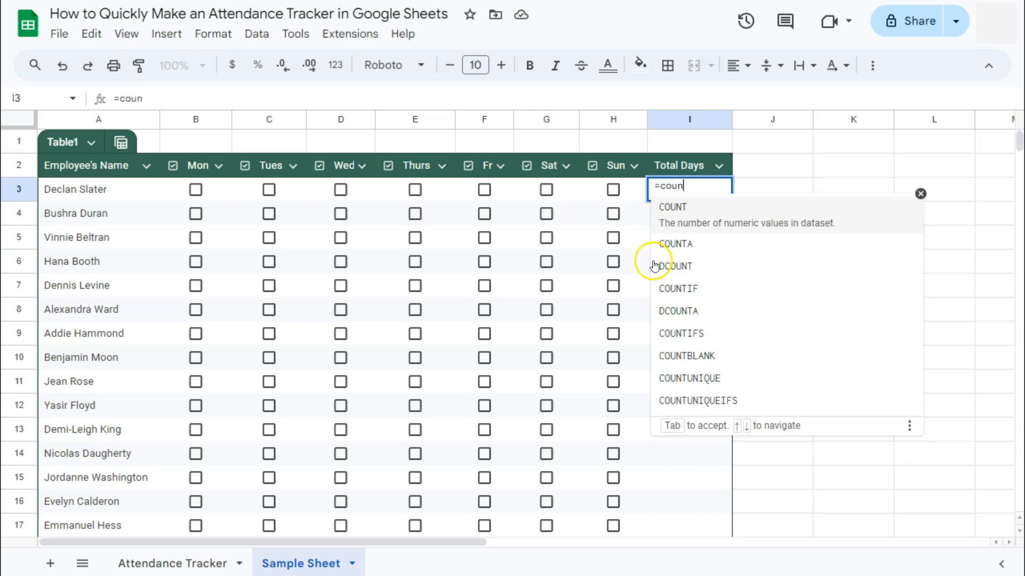
left_click(674, 289)
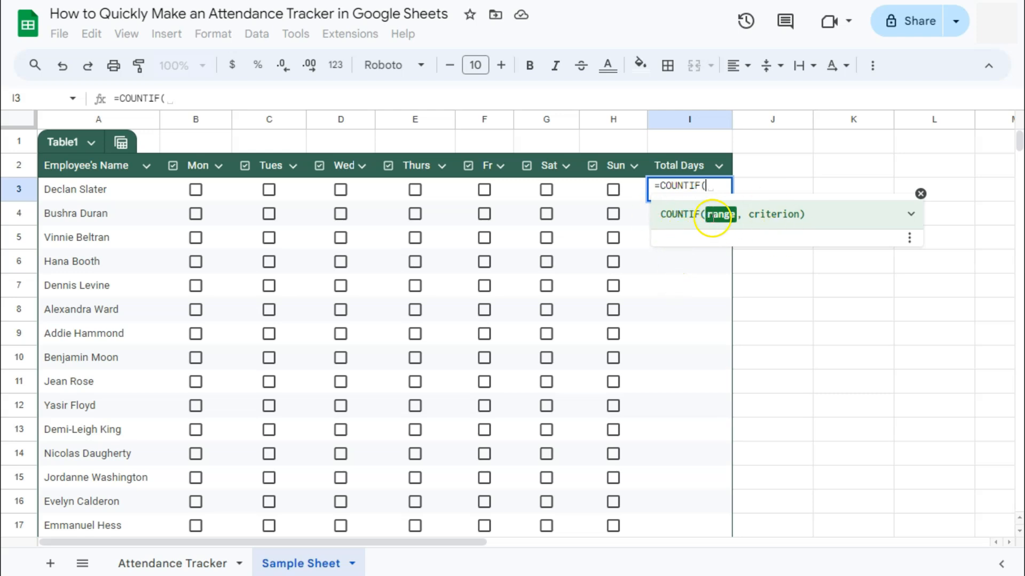
left_click(230, 191)
left_click_drag(231, 191, 607, 197)
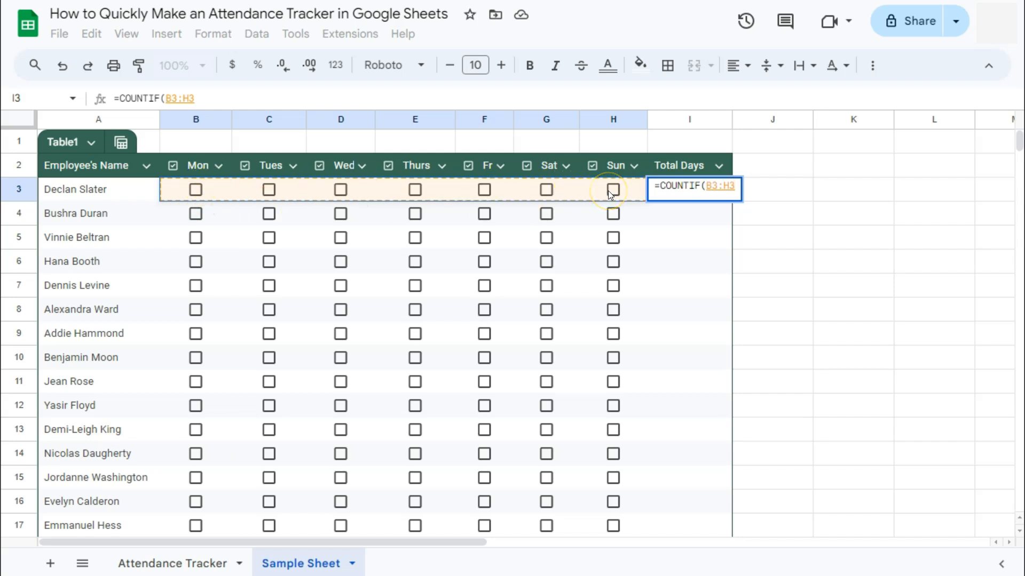
type(",")
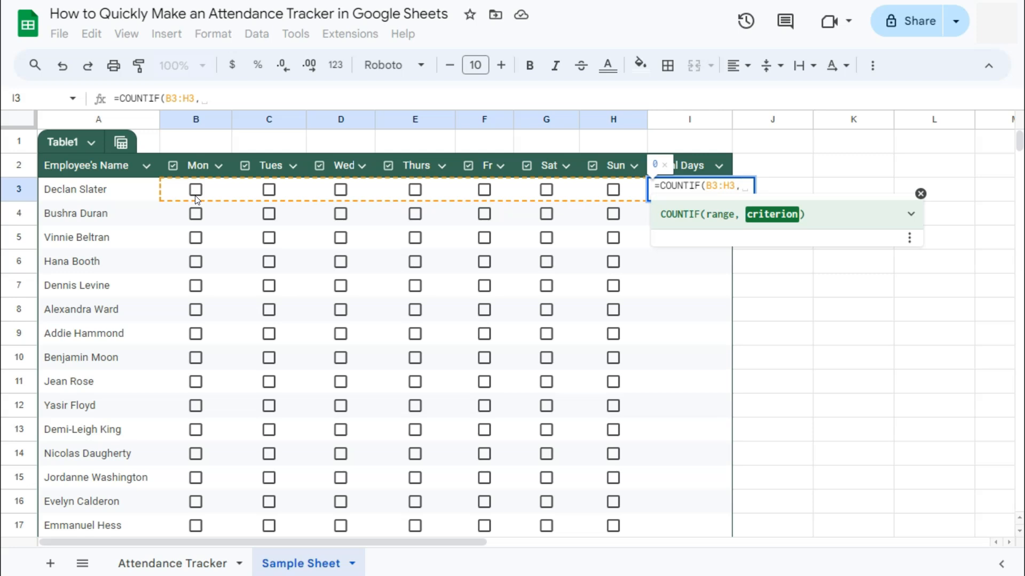
type("TRUE)")
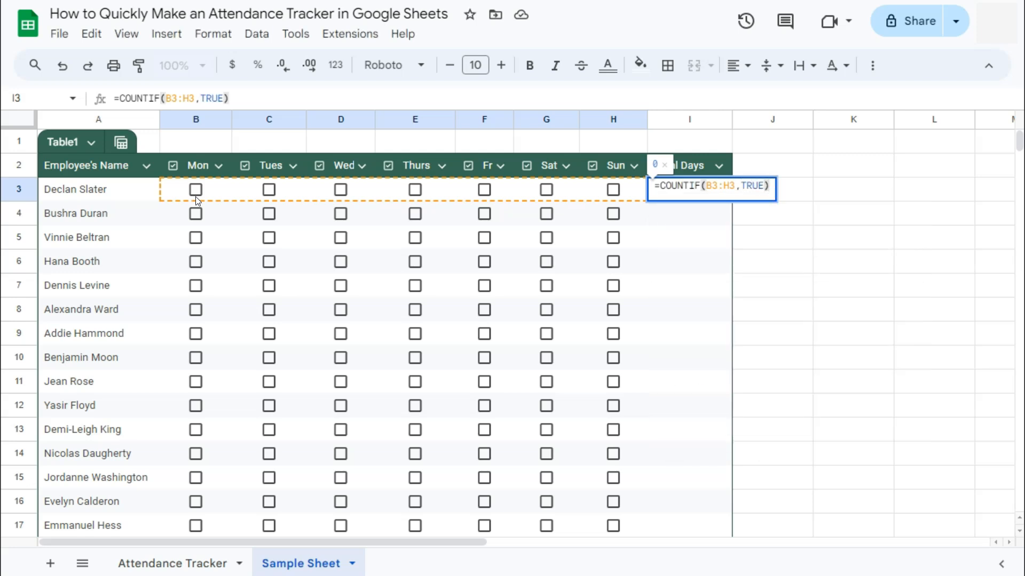
key("Return")
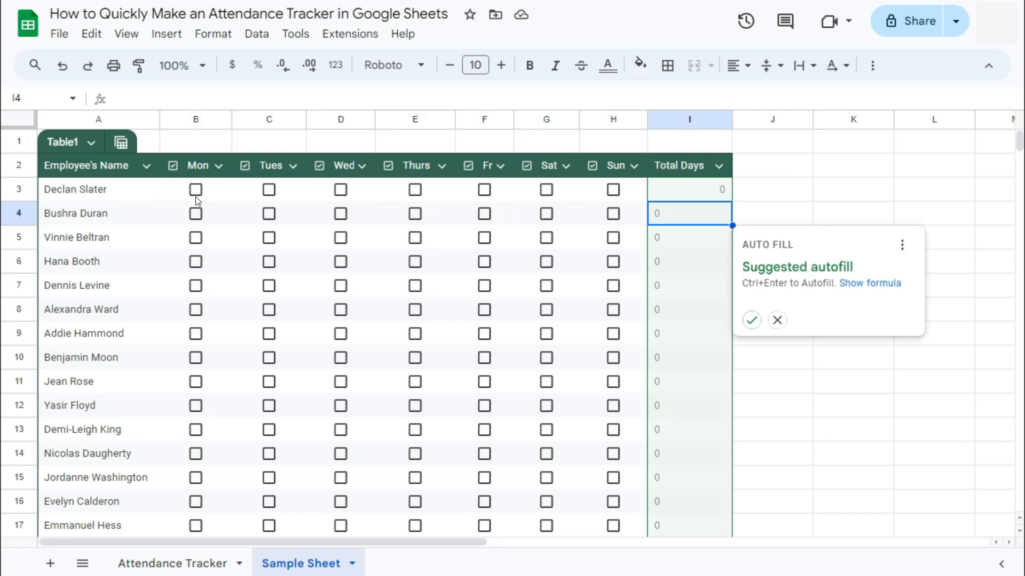
Accept the suggested autofill to copy the COUNTIF formula to the remaining Total Days cells, and check the filled column
left_click(752, 320)
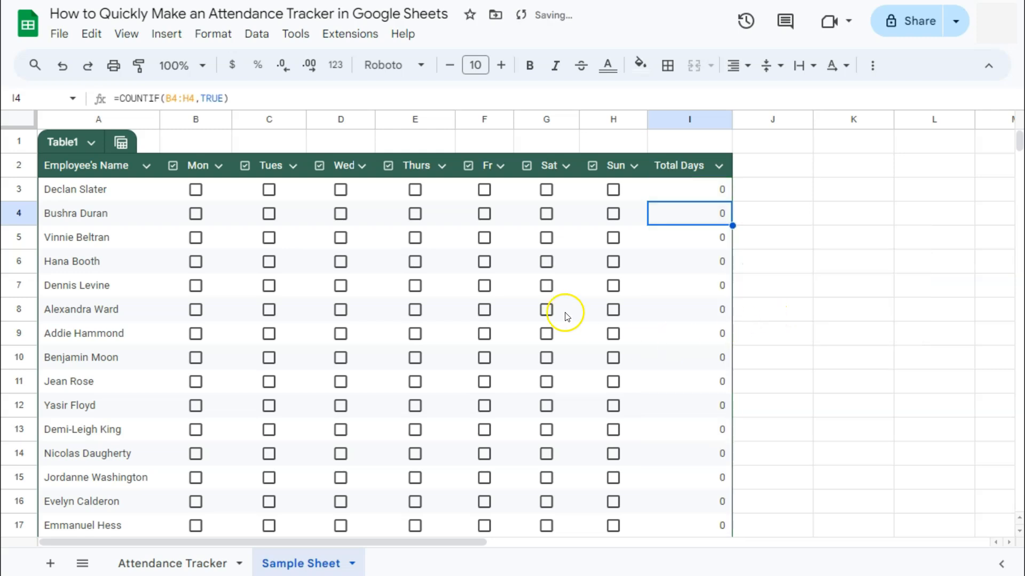
scroll(684, 302, "down", 3)
scroll(681, 277, "up", 3)
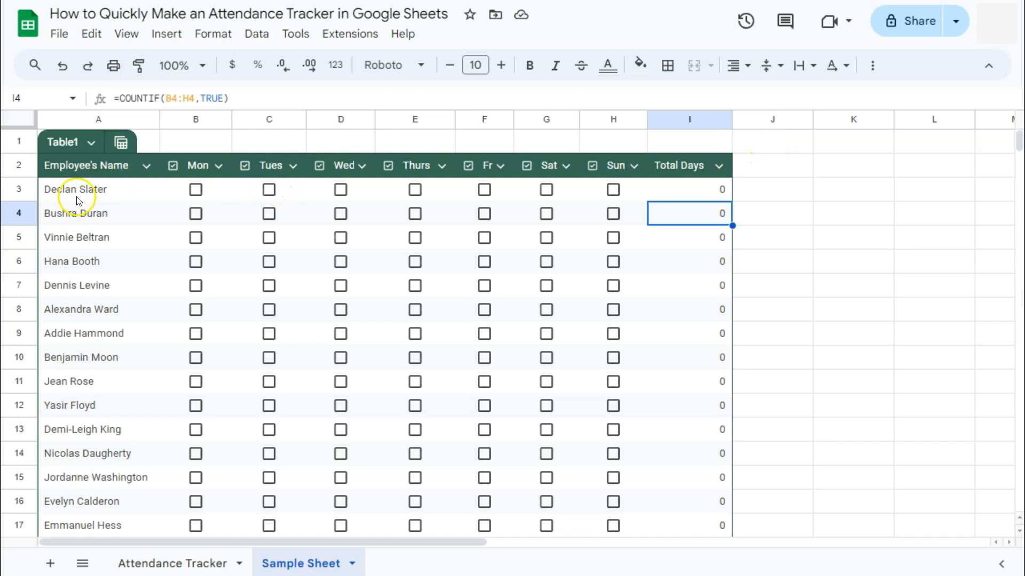
Mark Tues, Wed, Fri, Sat and Sun attendance for the employee in row 3
left_click(269, 190)
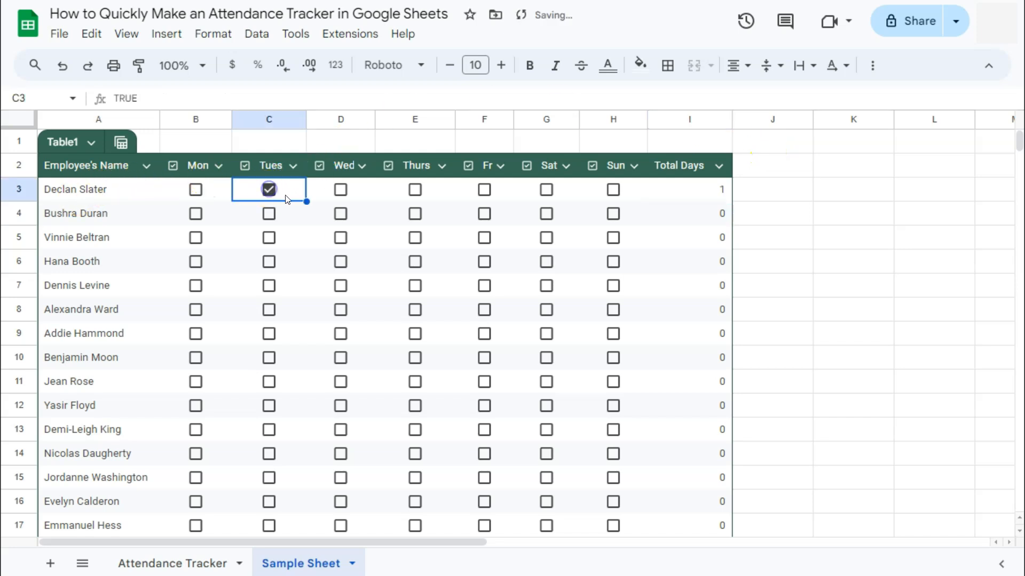
left_click(340, 190)
left_click(485, 192)
left_click(546, 192)
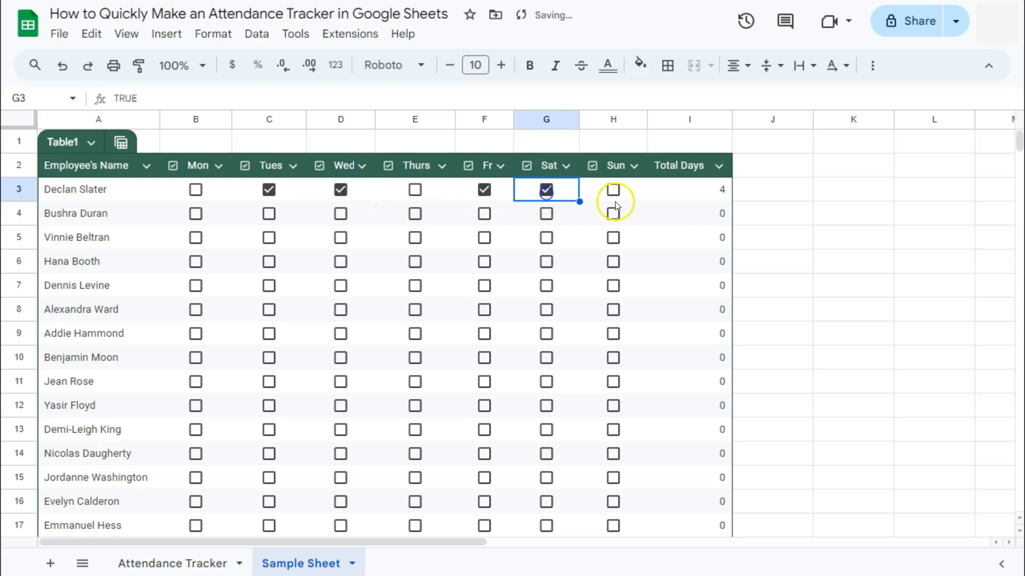
left_click(613, 192)
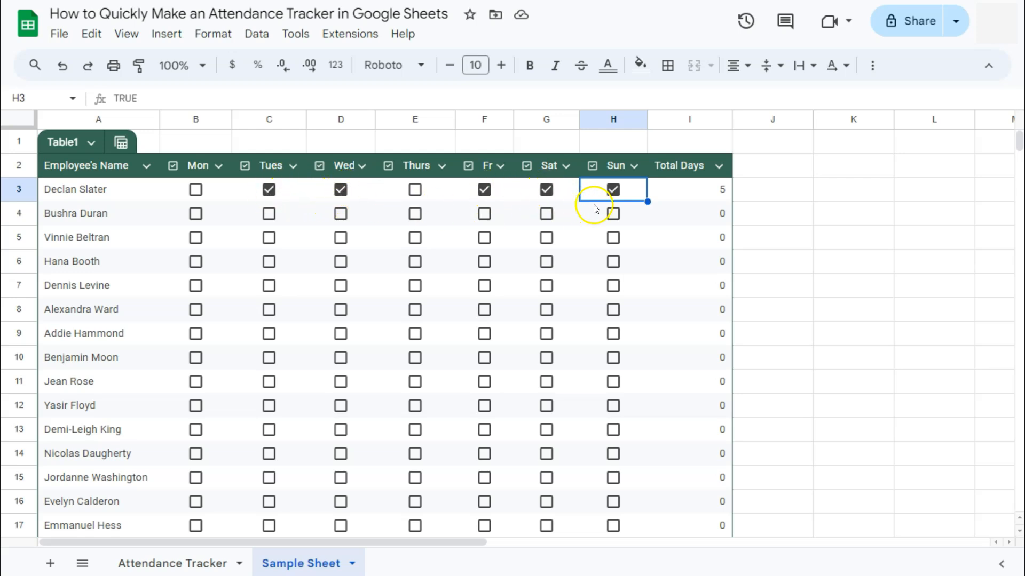
Mark Mon, Tues, Wed and Thurs attendance for the employee in row 4 of the Sample Sheet
left_click(195, 214)
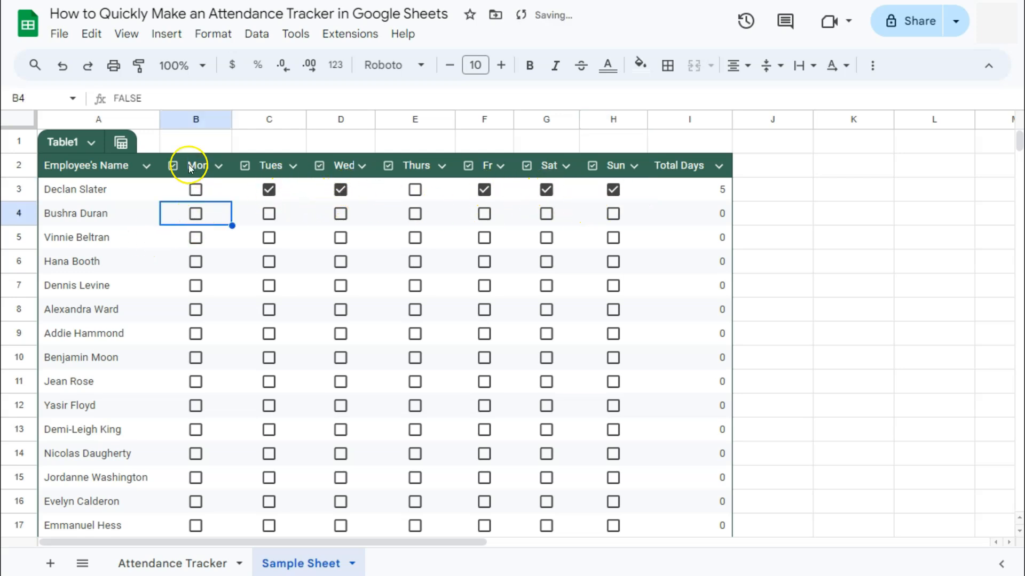
left_click(194, 214)
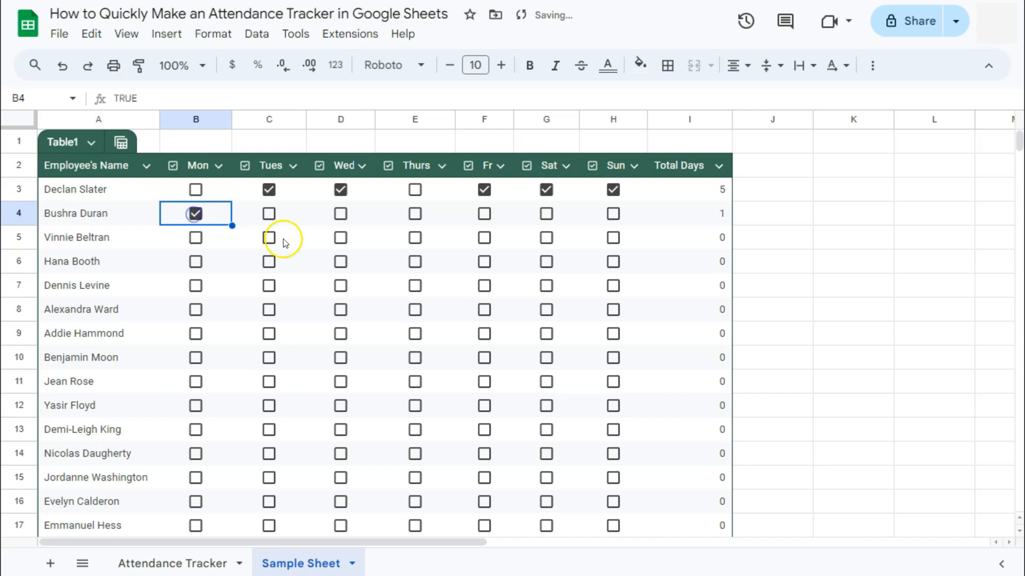
left_click(340, 213)
left_click(415, 216)
left_click(278, 215)
left_click(269, 214)
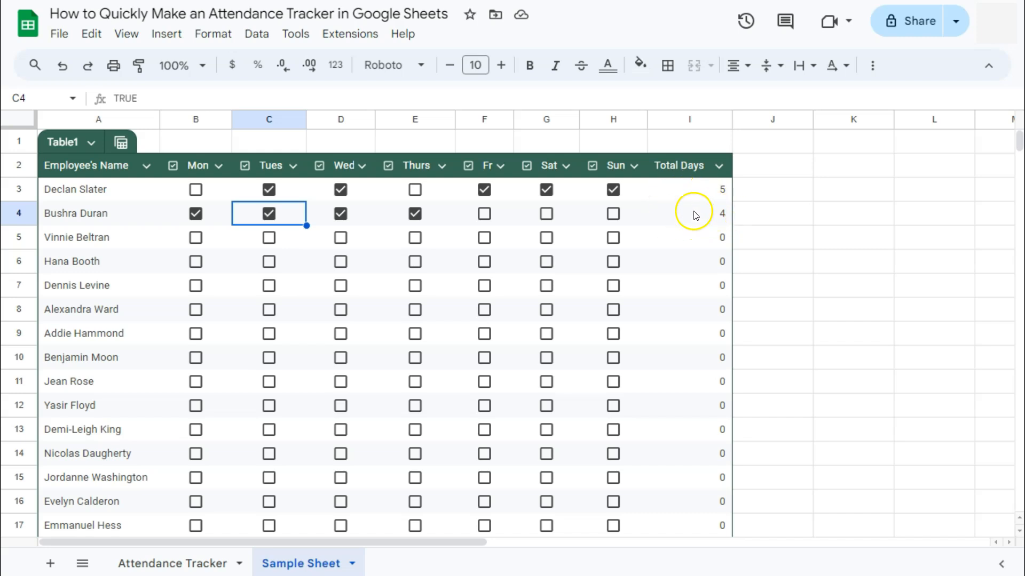
left_click(770, 216)
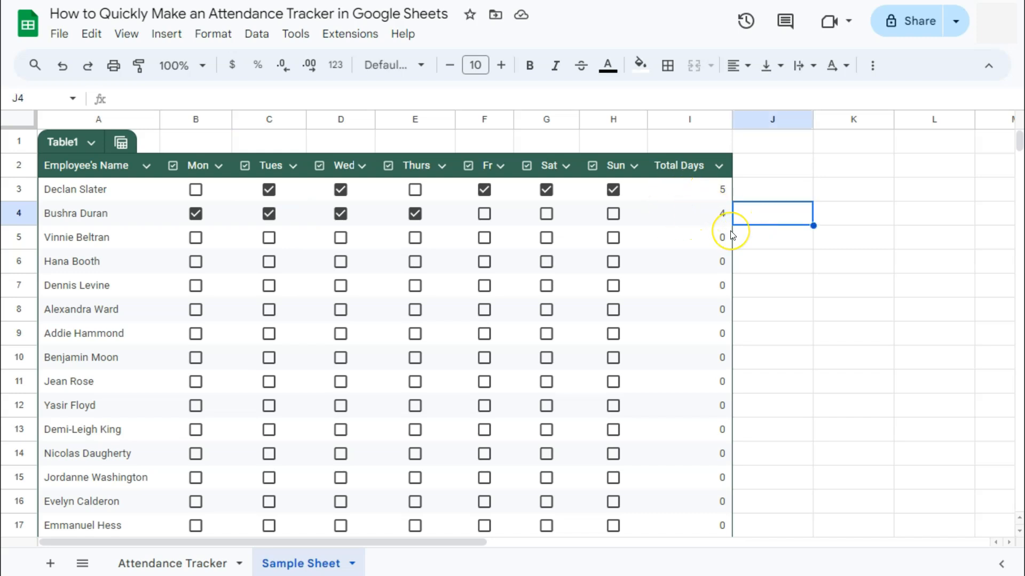